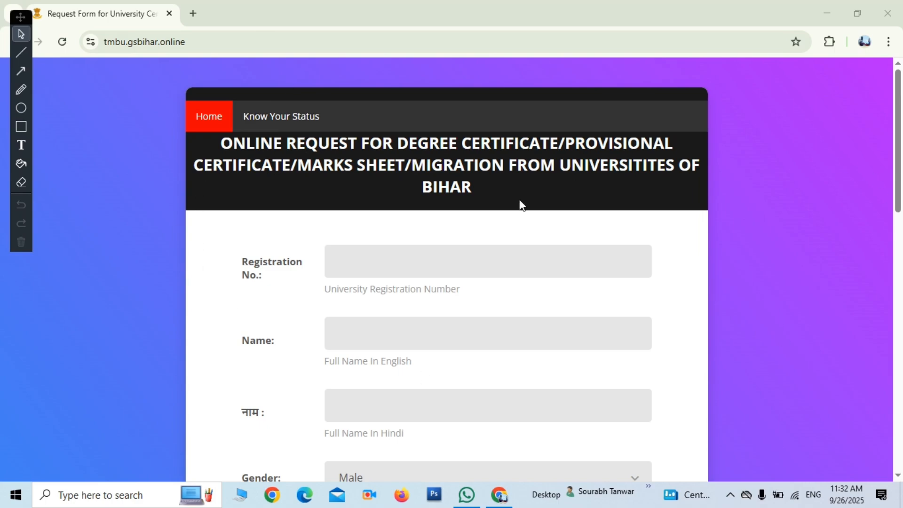
Step: Review the request form's applicant fields, from registration number and both name fields to gender, email and mobile
{"action": "scroll", "coordinate": [517, 206], "scroll_direction": "down", "scroll_amount": 1}
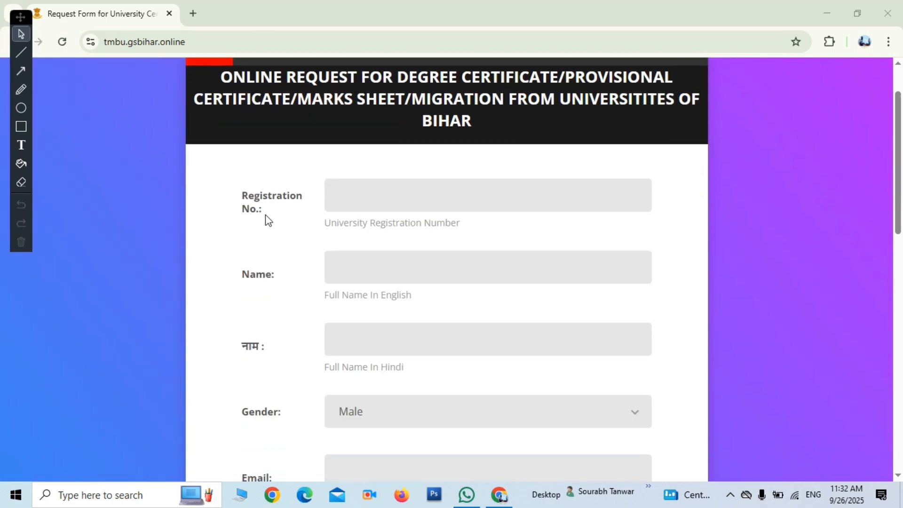
{"action": "left_click", "coordinate": [371, 192]}
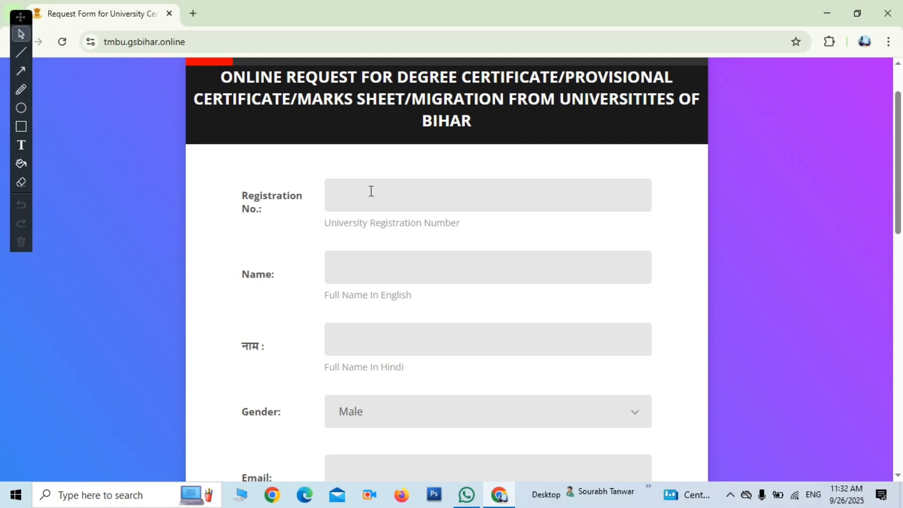
{"action": "left_click", "coordinate": [383, 278]}
{"action": "scroll", "coordinate": [383, 232], "scroll_direction": "down", "scroll_amount": 1}
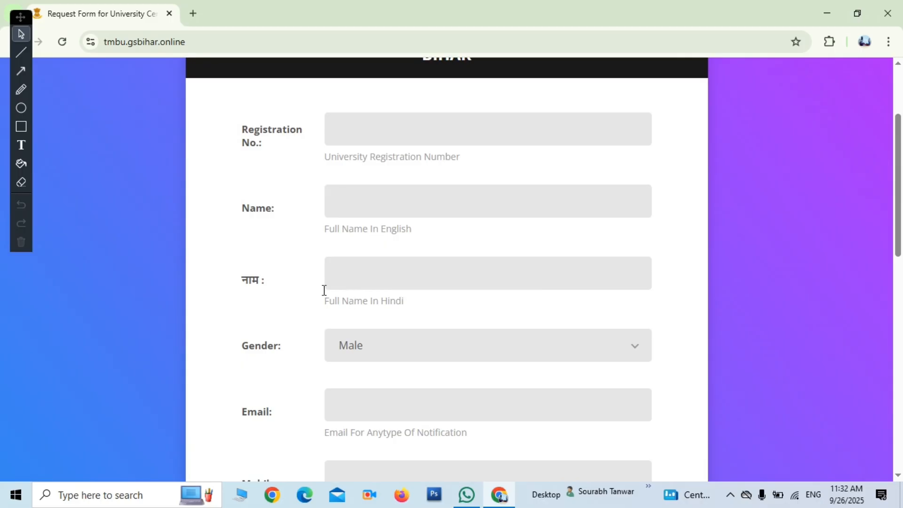
{"action": "left_click", "coordinate": [355, 286]}
{"action": "left_click", "coordinate": [355, 266]}
{"action": "left_click", "coordinate": [355, 267]}
{"action": "scroll", "coordinate": [363, 281], "scroll_direction": "down", "scroll_amount": 1}
{"action": "scroll", "coordinate": [363, 280], "scroll_direction": "down", "scroll_amount": 2}
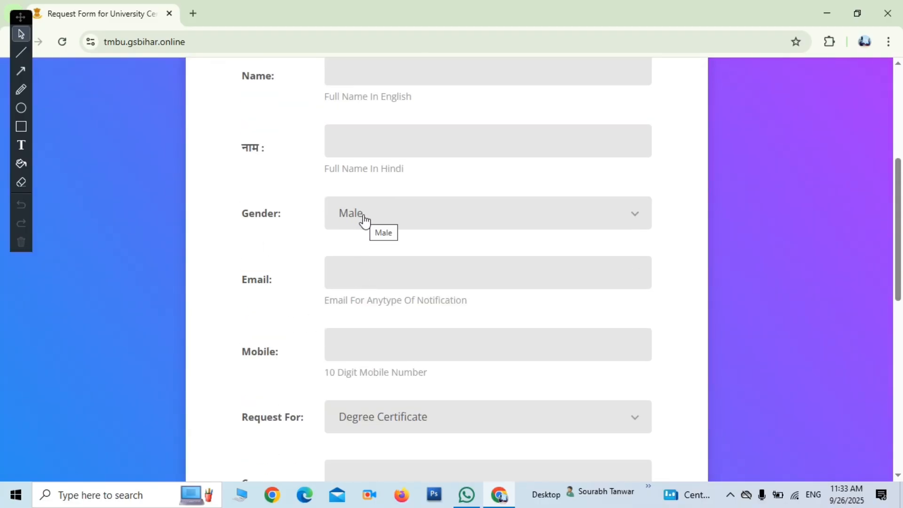
{"action": "left_click", "coordinate": [400, 268]}
{"action": "scroll", "coordinate": [362, 274], "scroll_direction": "down", "scroll_amount": 1}
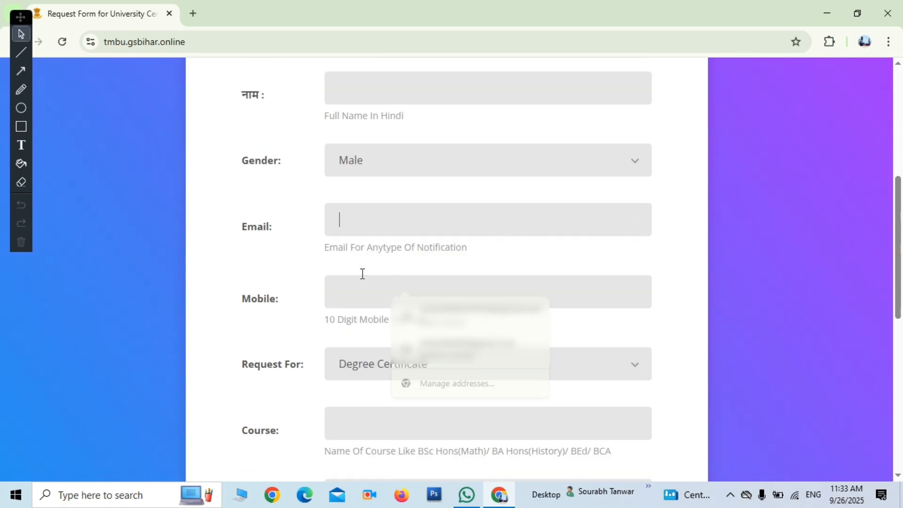
{"action": "left_click", "coordinate": [362, 273]}
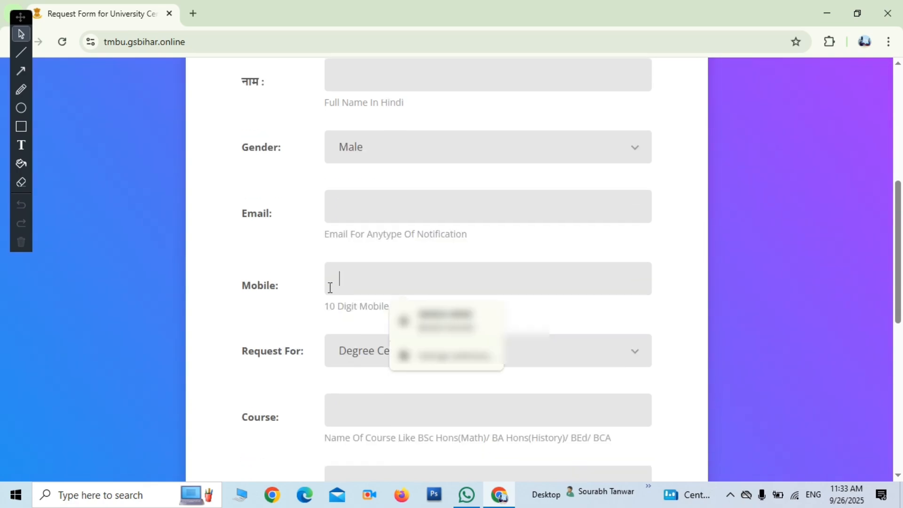
{"action": "scroll", "coordinate": [390, 278], "scroll_direction": "down", "scroll_amount": 1}
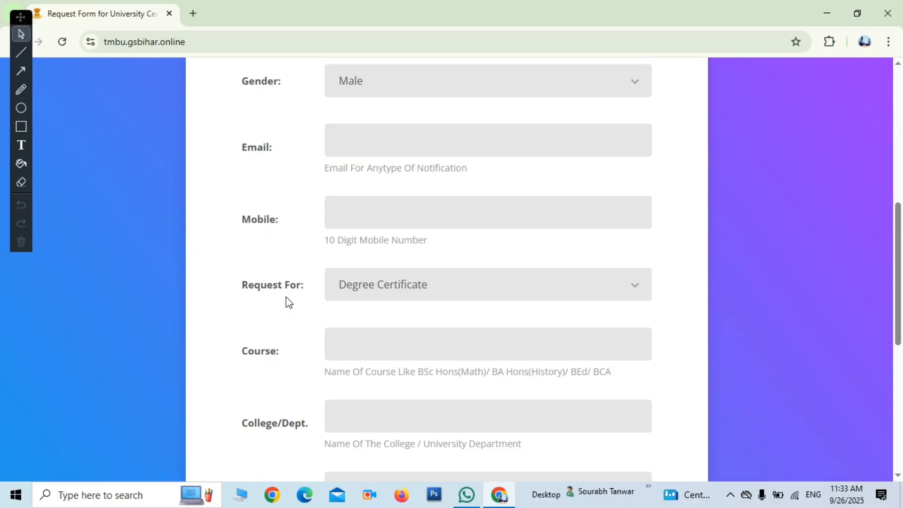
Step: Examine the available request types and the course, college, session, year of passing, receiving date and mode fields
{"action": "left_click", "coordinate": [363, 288]}
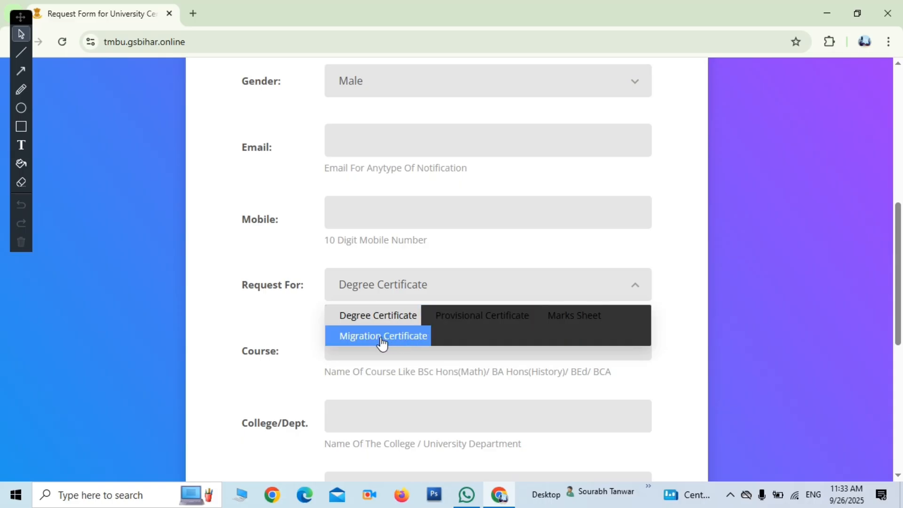
{"action": "left_click", "coordinate": [299, 343]}
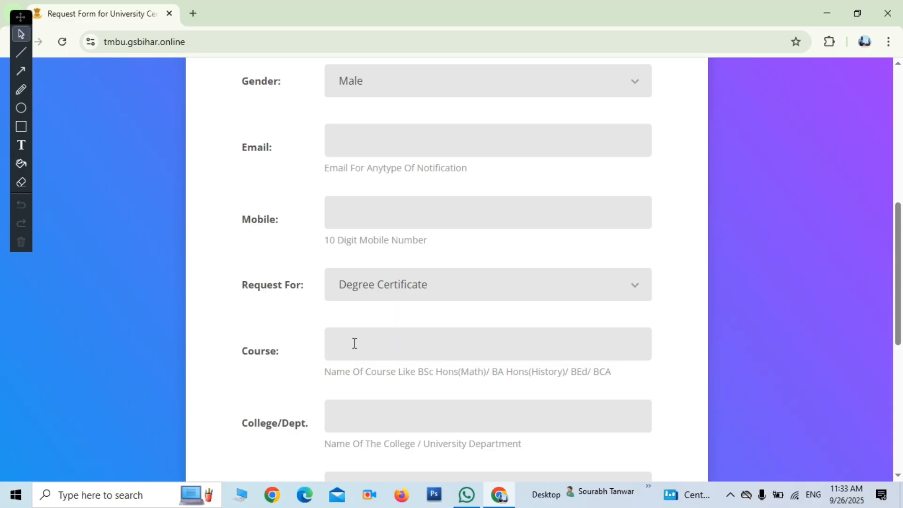
{"action": "left_click", "coordinate": [370, 333]}
{"action": "scroll", "coordinate": [369, 315], "scroll_direction": "down", "scroll_amount": 3}
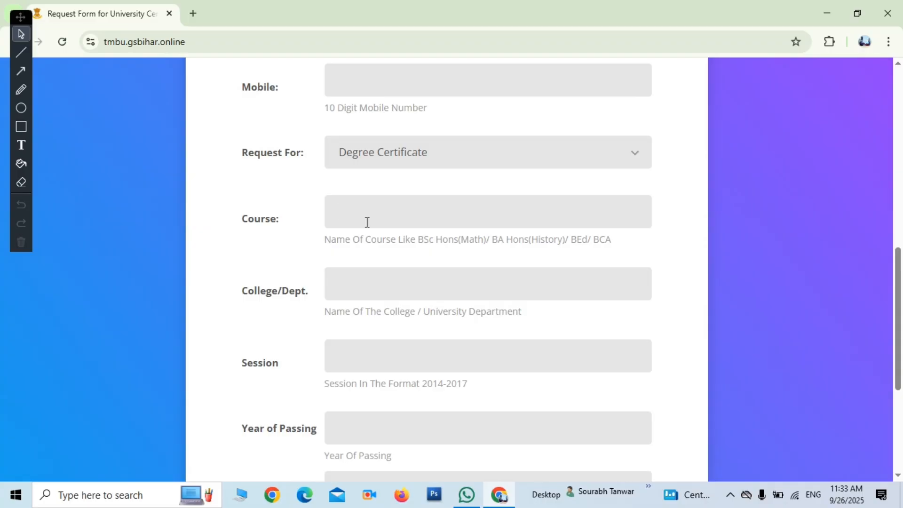
{"action": "left_click", "coordinate": [364, 285]}
{"action": "scroll", "coordinate": [365, 281], "scroll_direction": "down", "scroll_amount": 1}
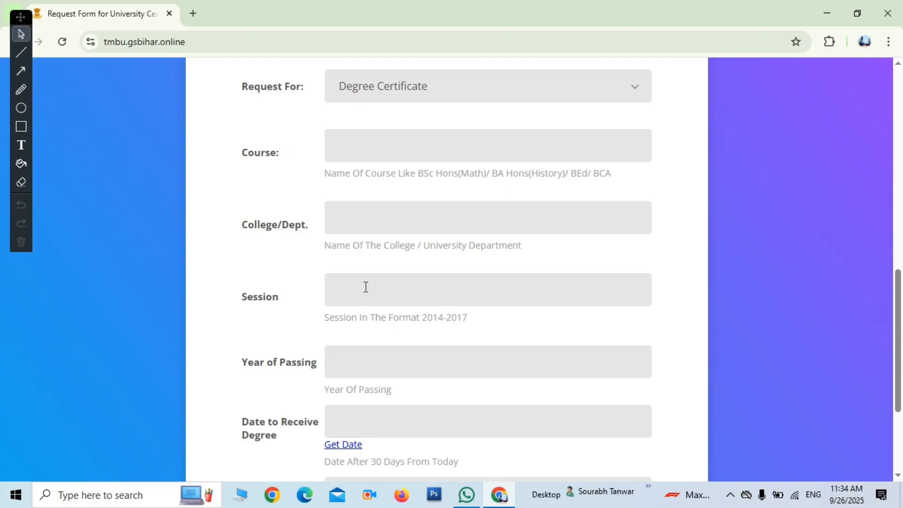
{"action": "left_click", "coordinate": [365, 286]}
{"action": "left_click", "coordinate": [380, 370]}
{"action": "scroll", "coordinate": [380, 376], "scroll_direction": "down", "scroll_amount": 1}
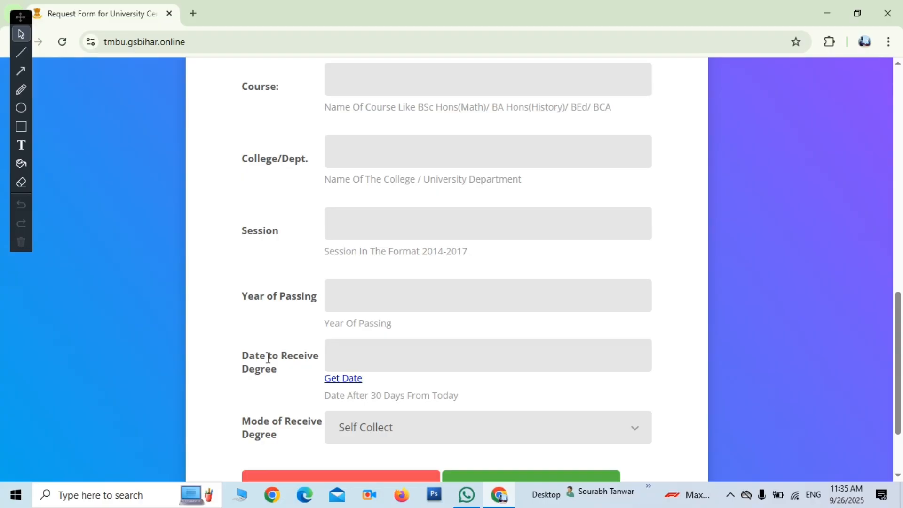
{"action": "scroll", "coordinate": [347, 370], "scroll_direction": "down", "scroll_amount": 3}
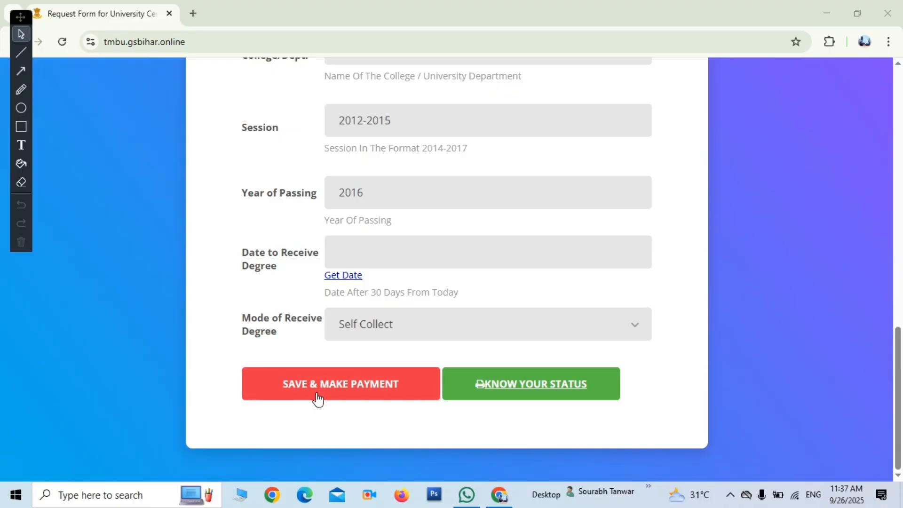
Step: Try to save the completed certificate request and confirm its submission with the 1200 INR online payment
{"action": "left_click", "coordinate": [342, 389]}
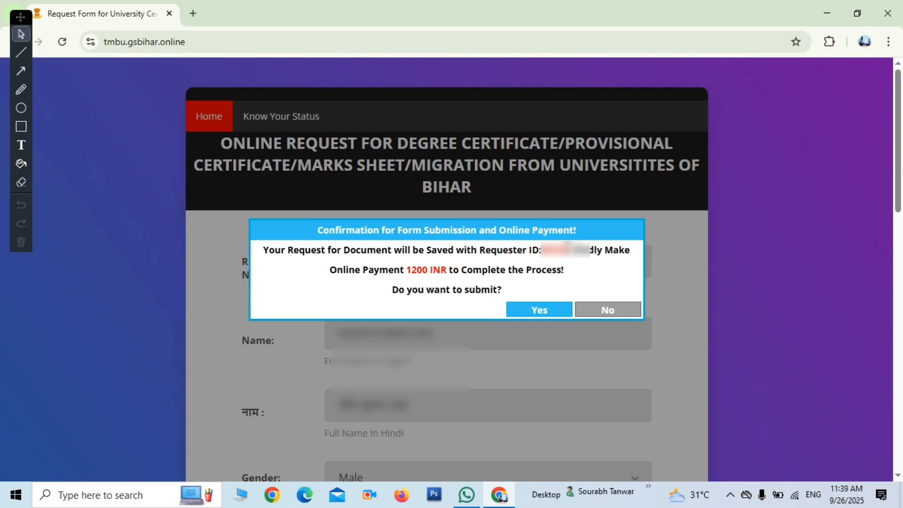
{"action": "left_click", "coordinate": [544, 310]}
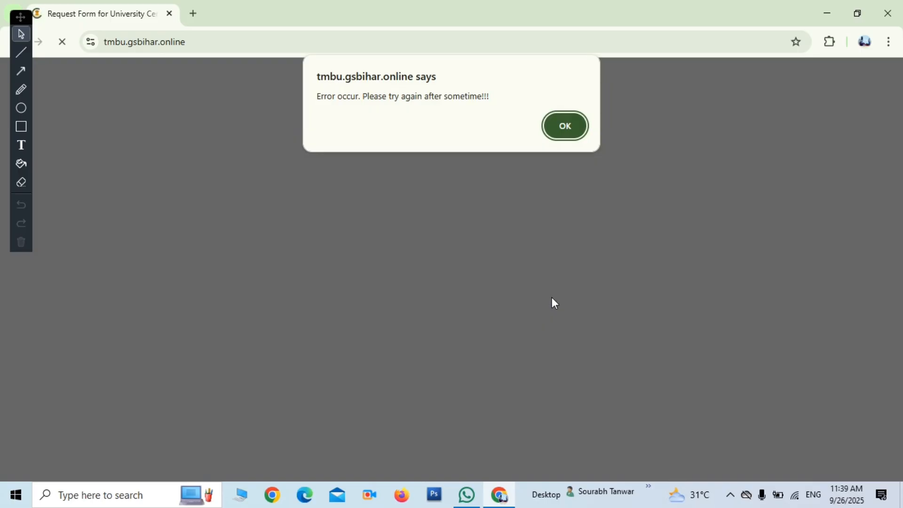
{"action": "left_click", "coordinate": [570, 135]}
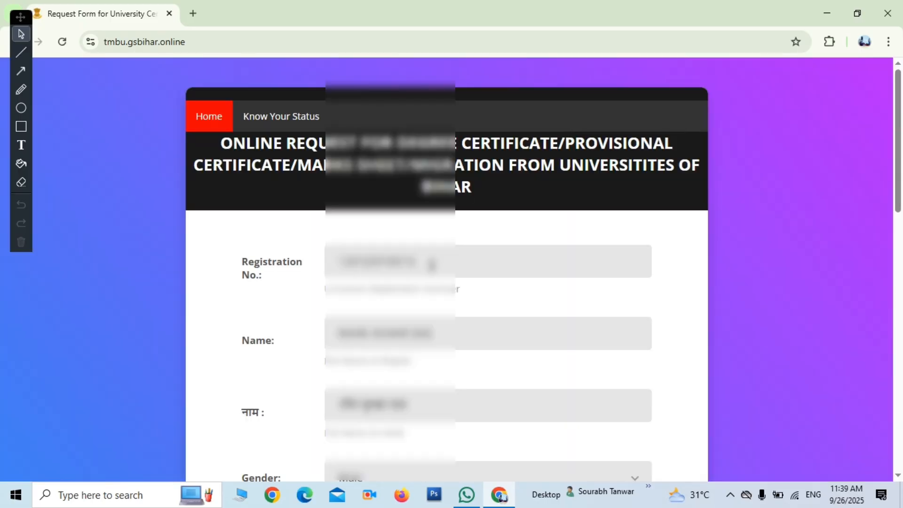
Step: Retry saving the certificate request for payment, confirm the submission again and close the resulting alert
{"action": "scroll", "coordinate": [435, 301], "scroll_direction": "down", "scroll_amount": 4}
{"action": "scroll", "coordinate": [435, 301], "scroll_direction": "down", "scroll_amount": 10}
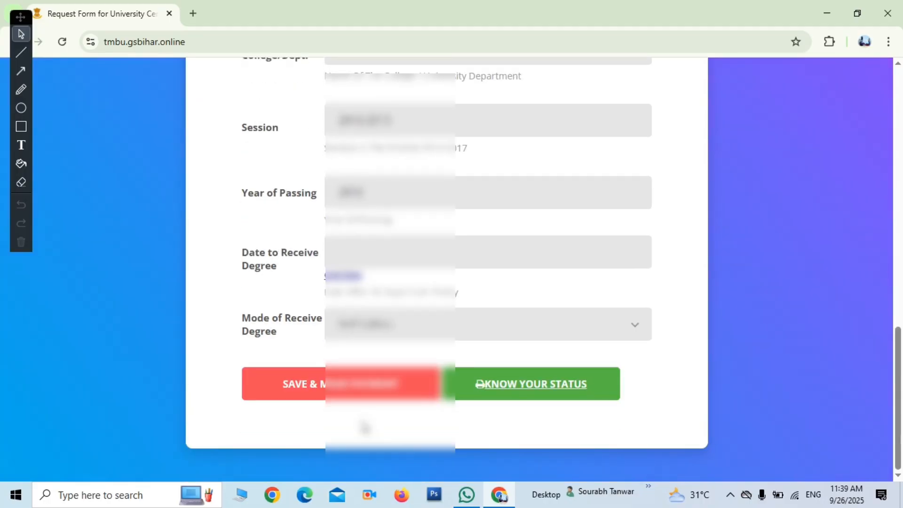
{"action": "left_click", "coordinate": [350, 400]}
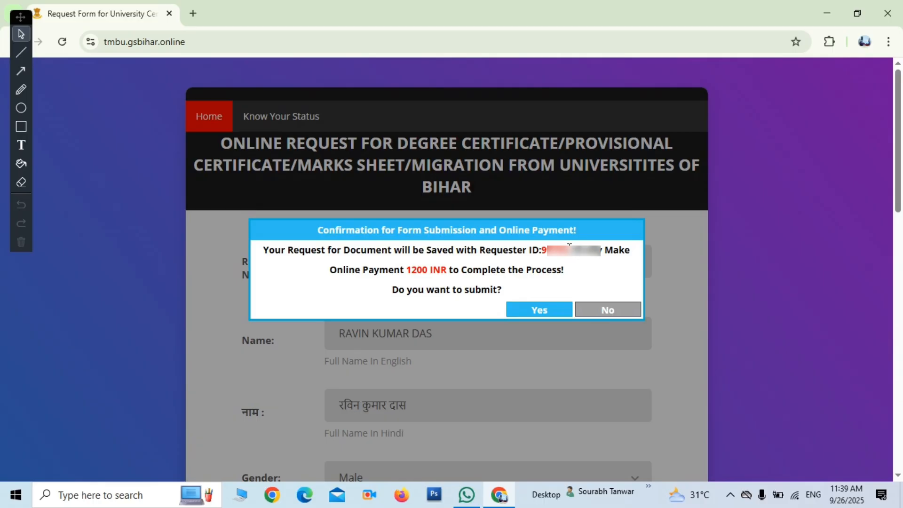
{"action": "left_click", "coordinate": [551, 310]}
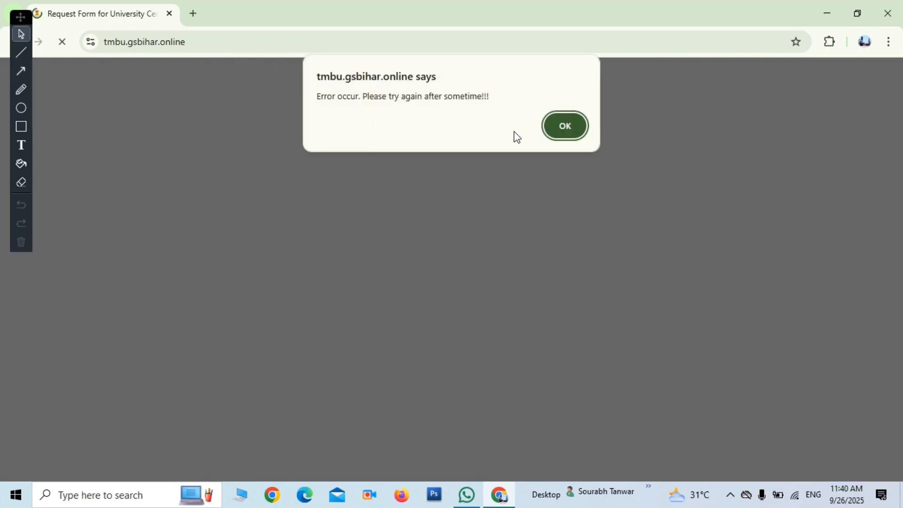
{"action": "left_click", "coordinate": [554, 129]}
Step: Open the certificate request status page and look up a request's details by its requester ID
{"action": "scroll", "coordinate": [503, 216], "scroll_direction": "down", "scroll_amount": 15}
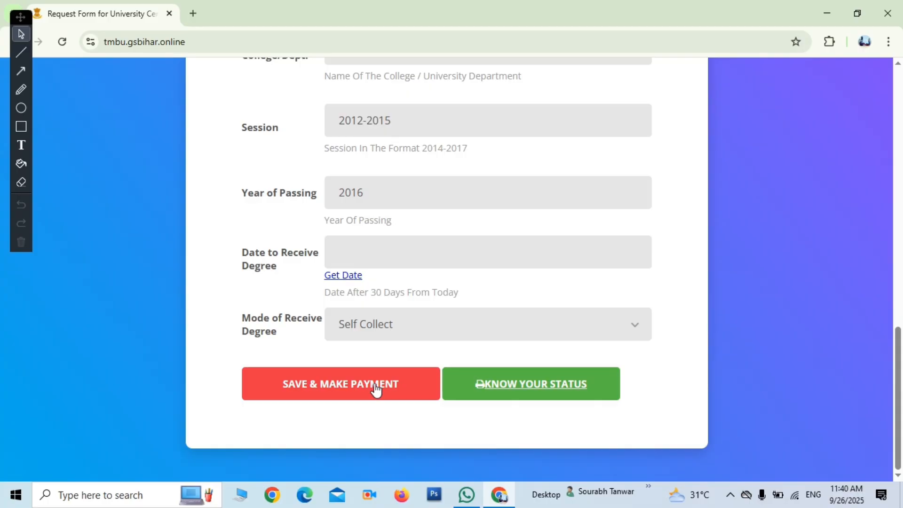
{"action": "left_click", "coordinate": [545, 393]}
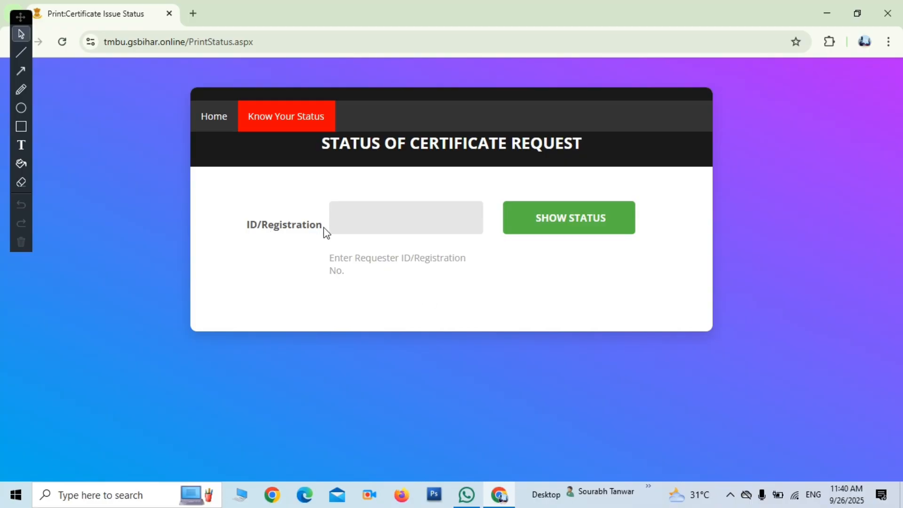
{"action": "left_click", "coordinate": [354, 223]}
{"action": "type", "text": "92"}
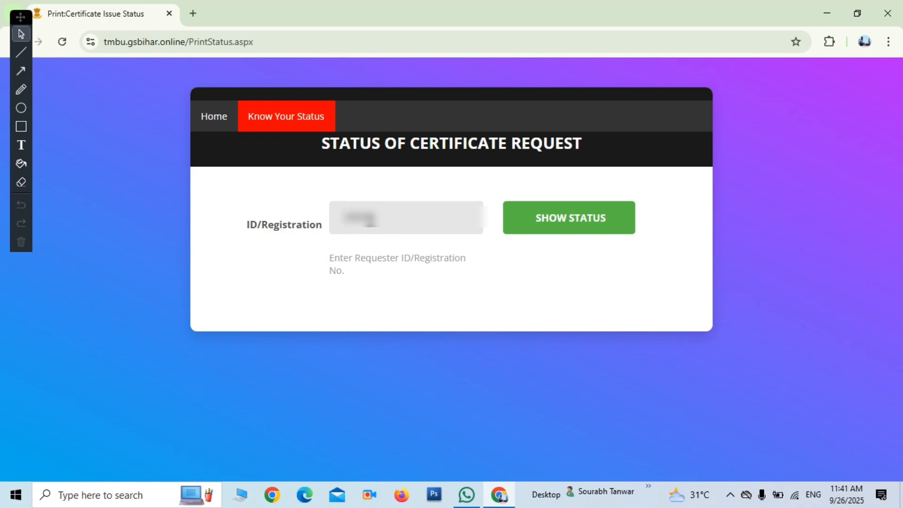
{"action": "left_click", "coordinate": [558, 229]}
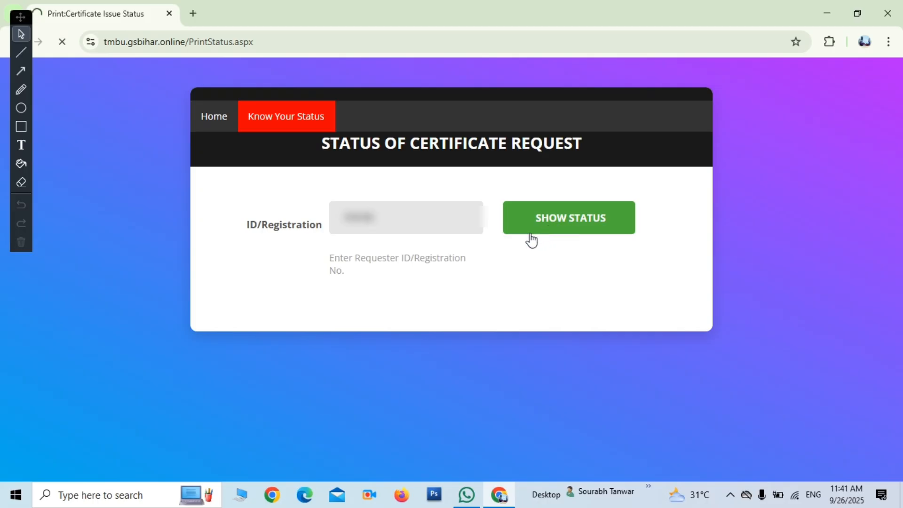
{"action": "scroll", "coordinate": [497, 284], "scroll_direction": "down", "scroll_amount": 3}
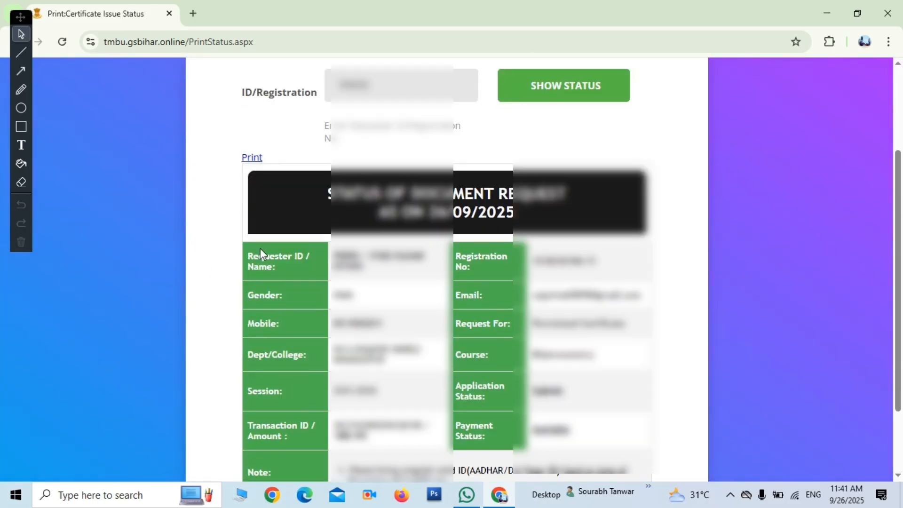
{"action": "scroll", "coordinate": [308, 218], "scroll_direction": "down", "scroll_amount": 2}
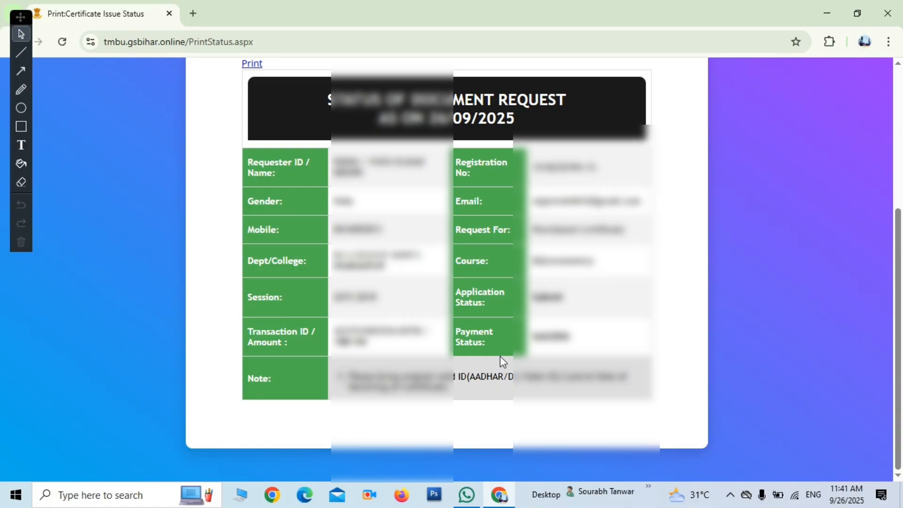
Step: Replace the entered requester ID with a different one and view that request's status details
{"action": "scroll", "coordinate": [500, 348], "scroll_direction": "up", "scroll_amount": 5}
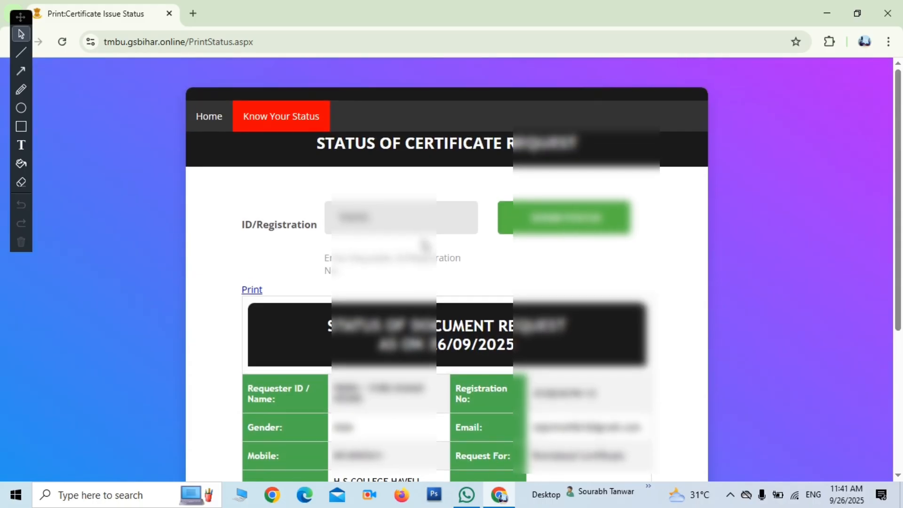
{"action": "key", "text": "BackSpace"}
{"action": "key", "text": "BackSpace"}
{"action": "type", "text": "92"}
{"action": "left_click", "coordinate": [541, 224]}
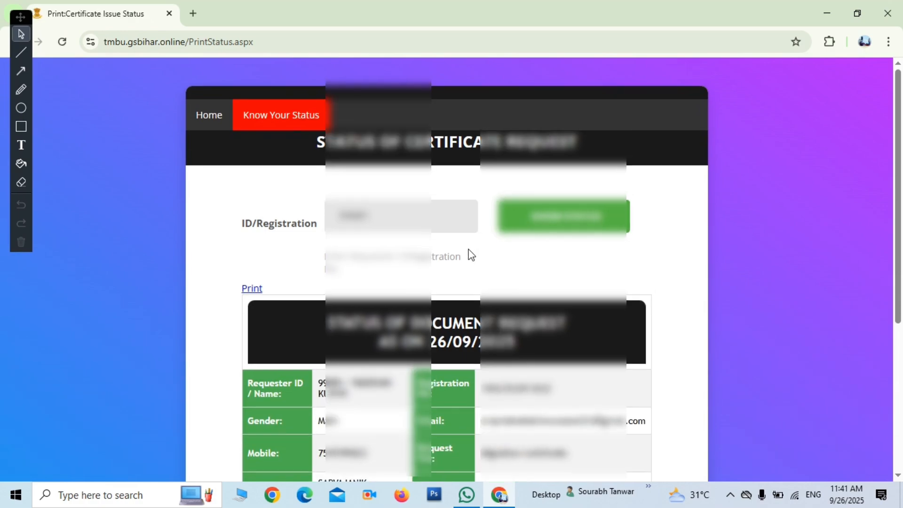
{"action": "scroll", "coordinate": [471, 255], "scroll_direction": "down", "scroll_amount": 5}
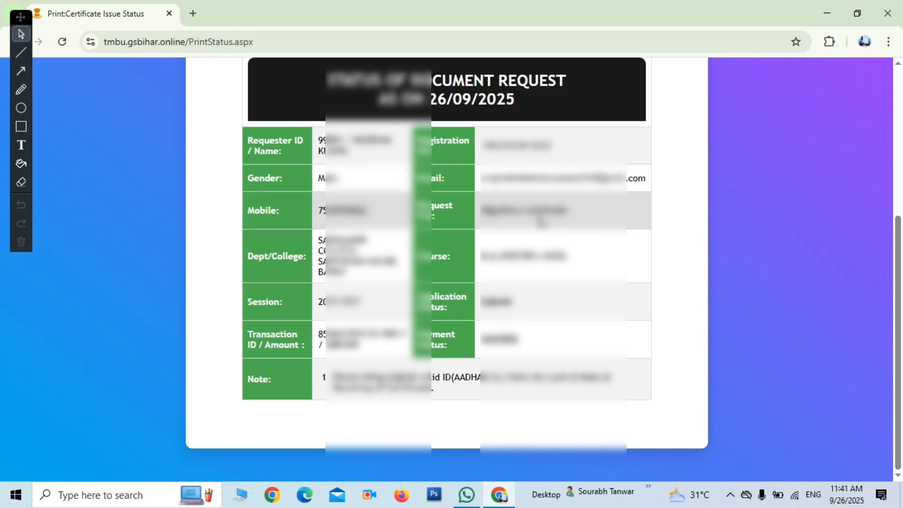
Step: Look up two more requester IDs and examine the application and payment status of each request
{"action": "scroll", "coordinate": [542, 221], "scroll_direction": "up", "scroll_amount": 5}
{"action": "scroll", "coordinate": [446, 268], "scroll_direction": "down", "scroll_amount": 4}
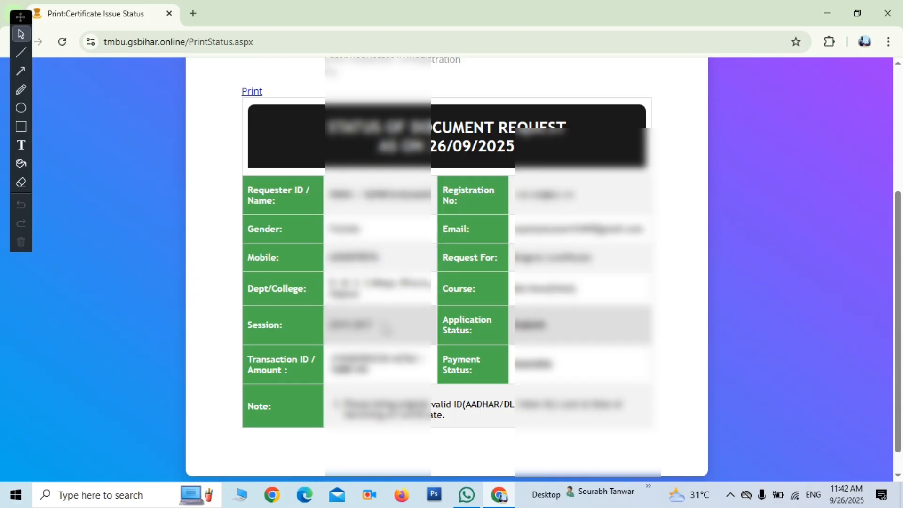
{"action": "scroll", "coordinate": [501, 368], "scroll_direction": "up", "scroll_amount": 4}
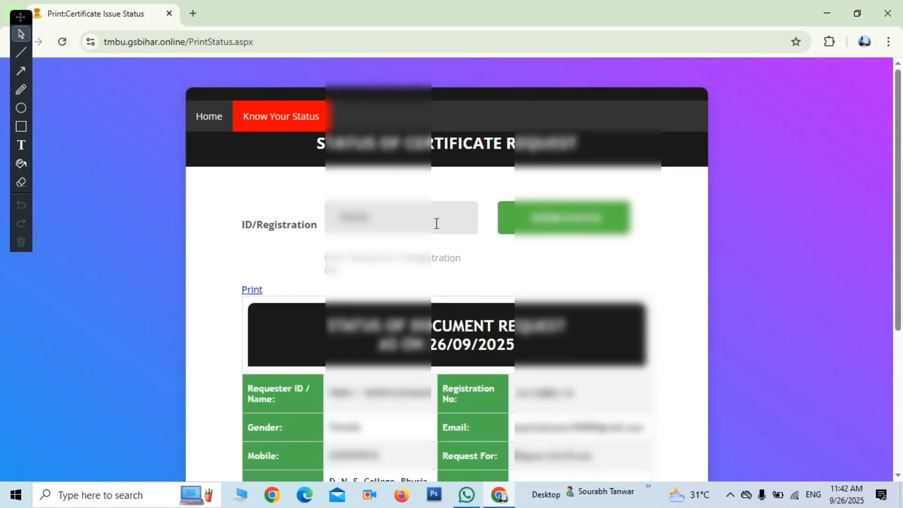
{"action": "left_click", "coordinate": [558, 226]}
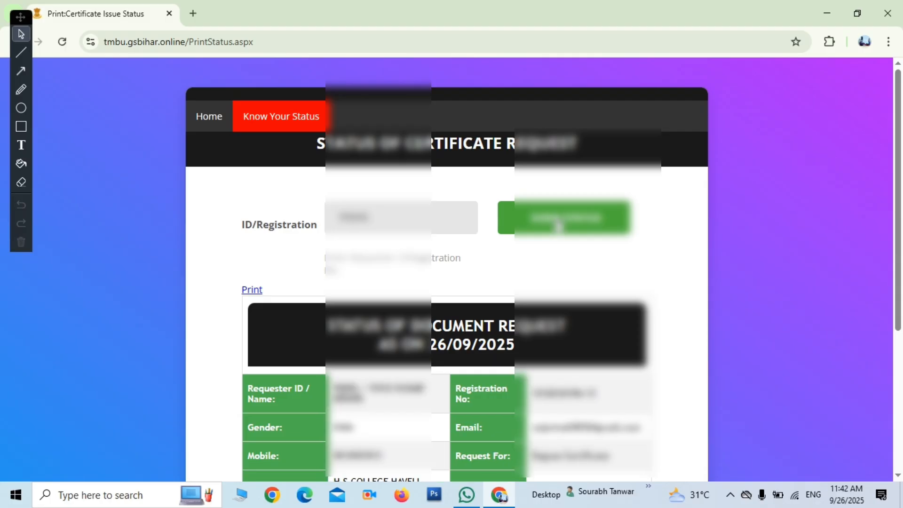
{"action": "scroll", "coordinate": [558, 225], "scroll_direction": "down", "scroll_amount": 4}
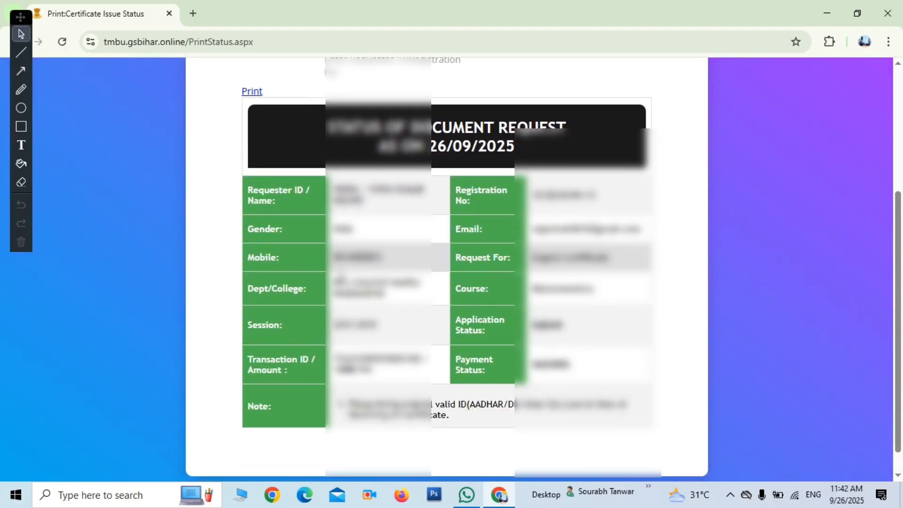